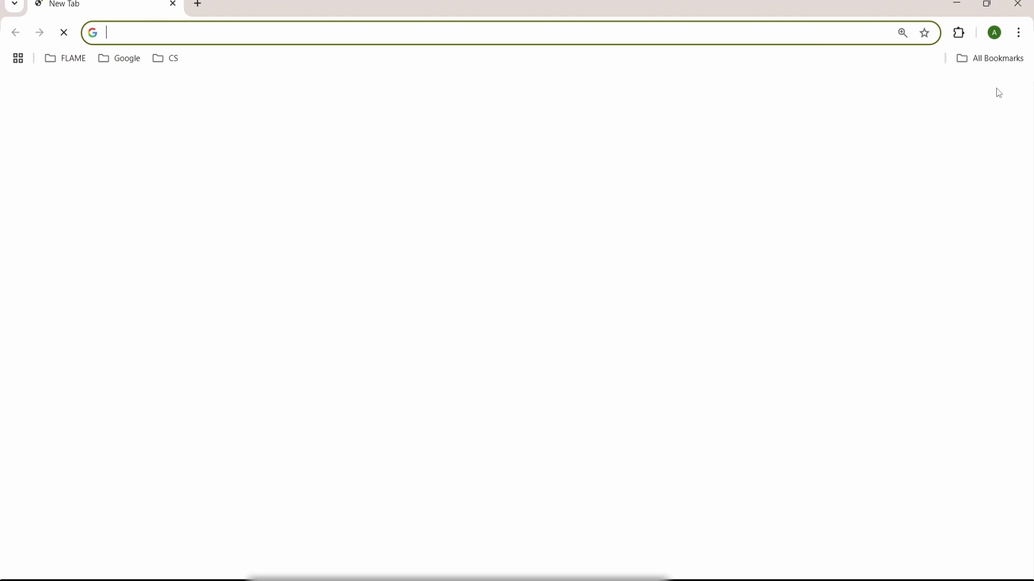
Step: Open Chrome Settings from the three-dot menu
click(1017, 42)
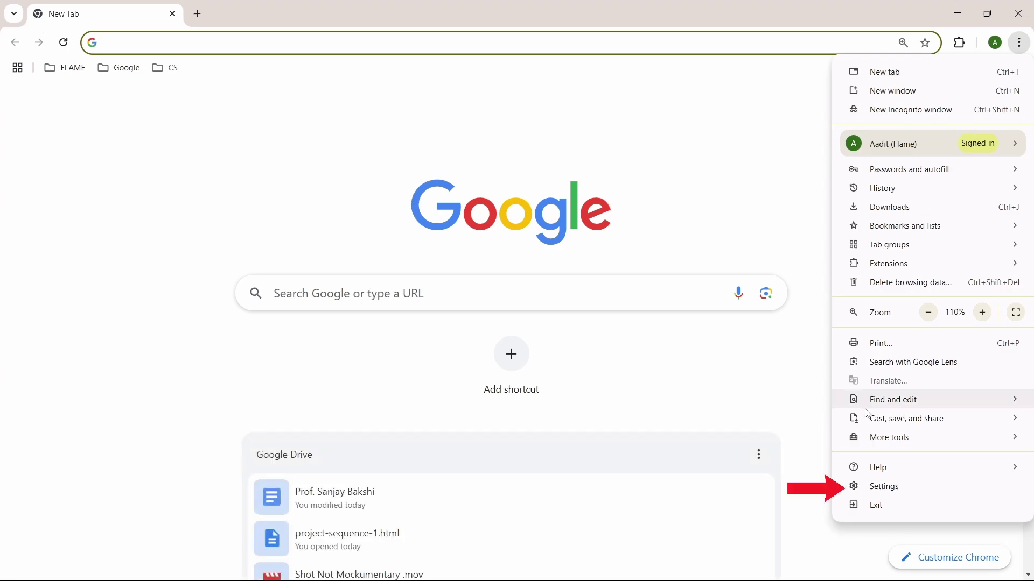
click(875, 487)
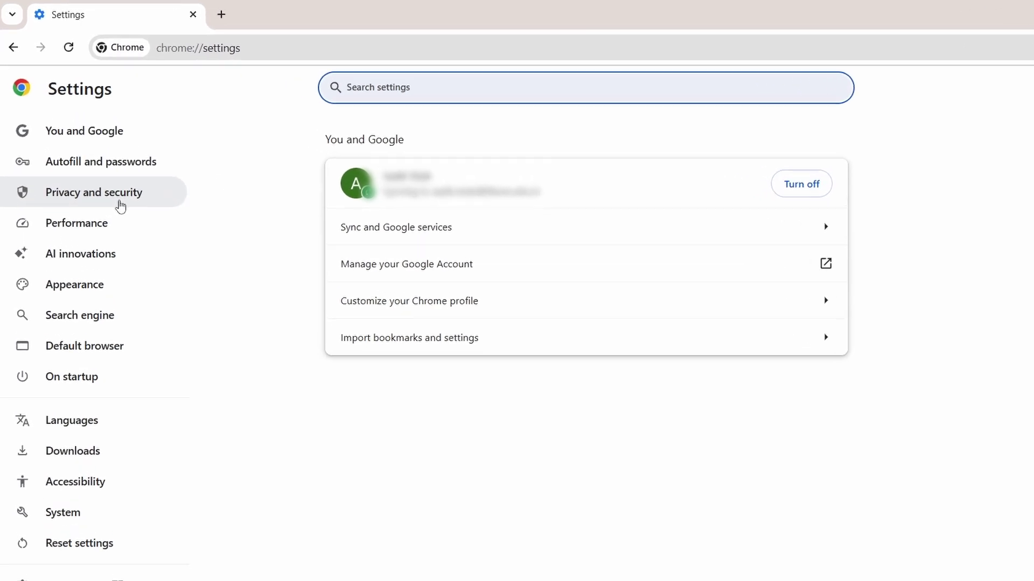
Step: Open the Delete browsing data dialog from Privacy and security
click(150, 219)
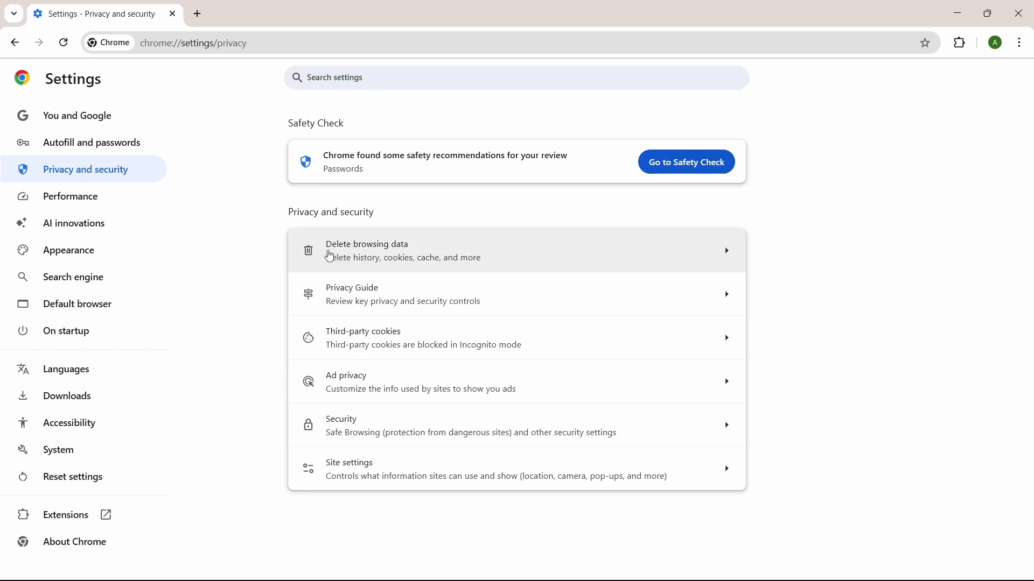
click(427, 255)
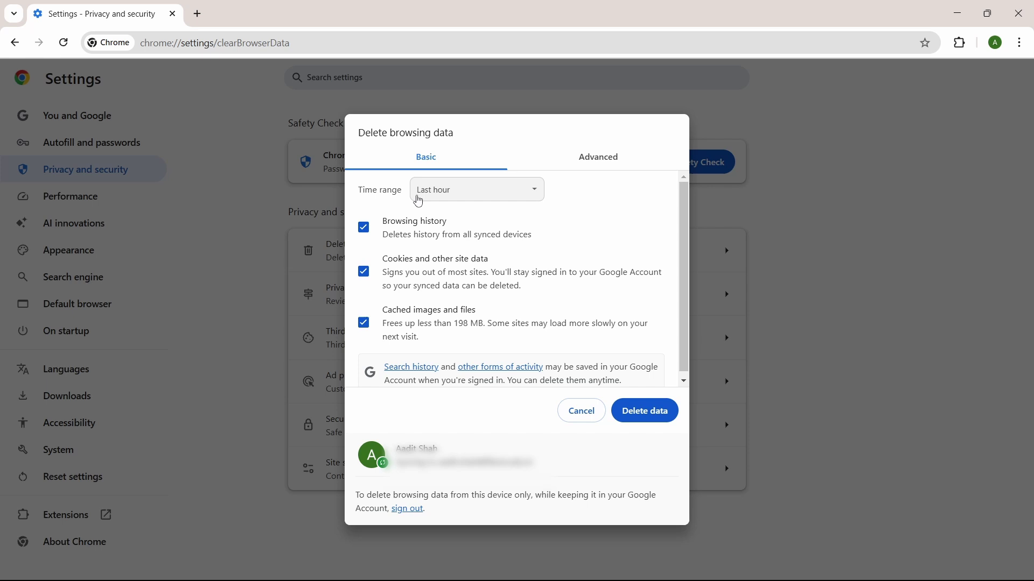
Step: Change the deletion time range from Last hour to All time
click(457, 194)
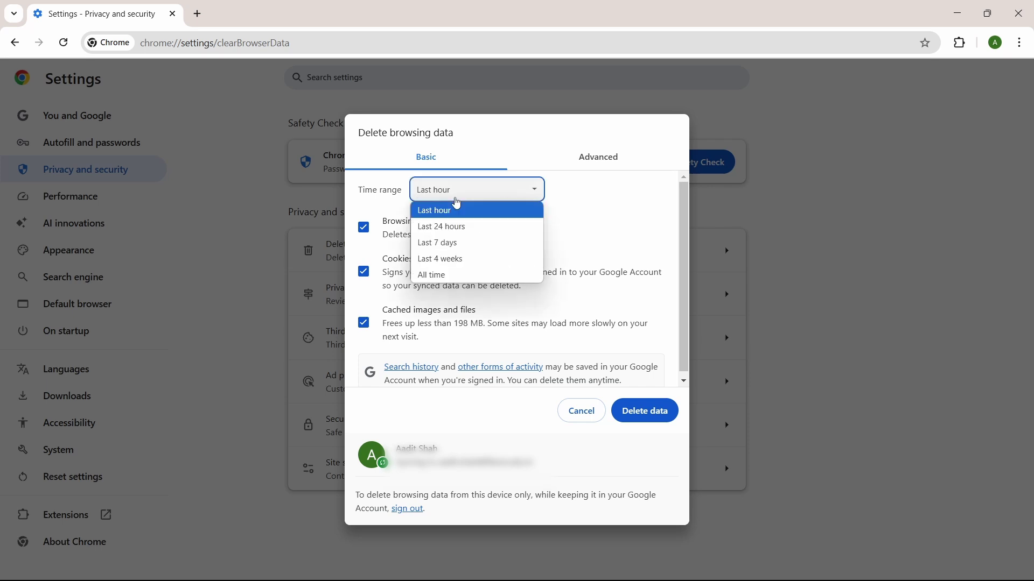
click(433, 281)
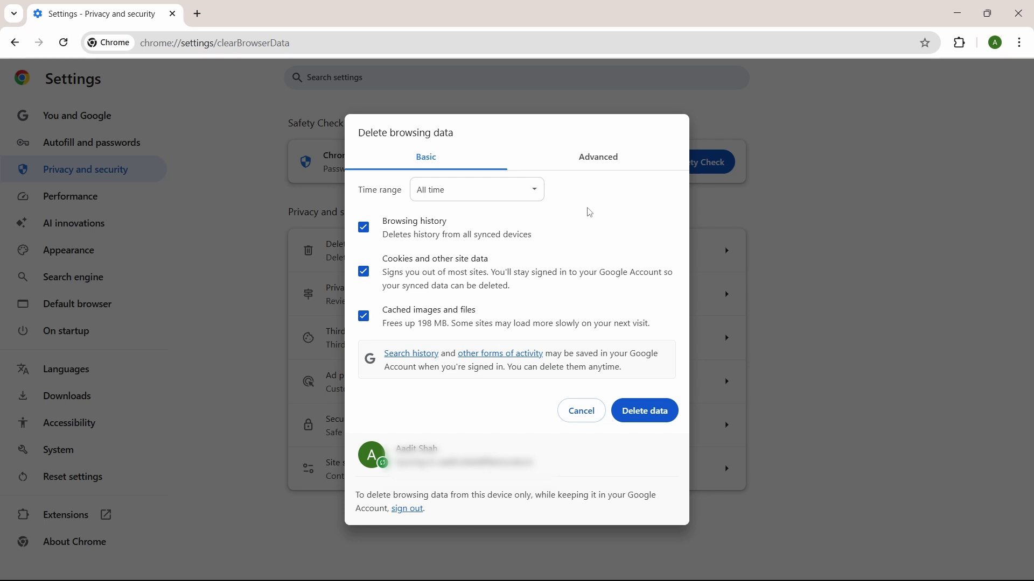
Step: Uncheck Browsing history, leaving cookies and cached images selected
click(365, 228)
Step: Confirm deletion of all-time cookies and cached images with Delete data
click(640, 416)
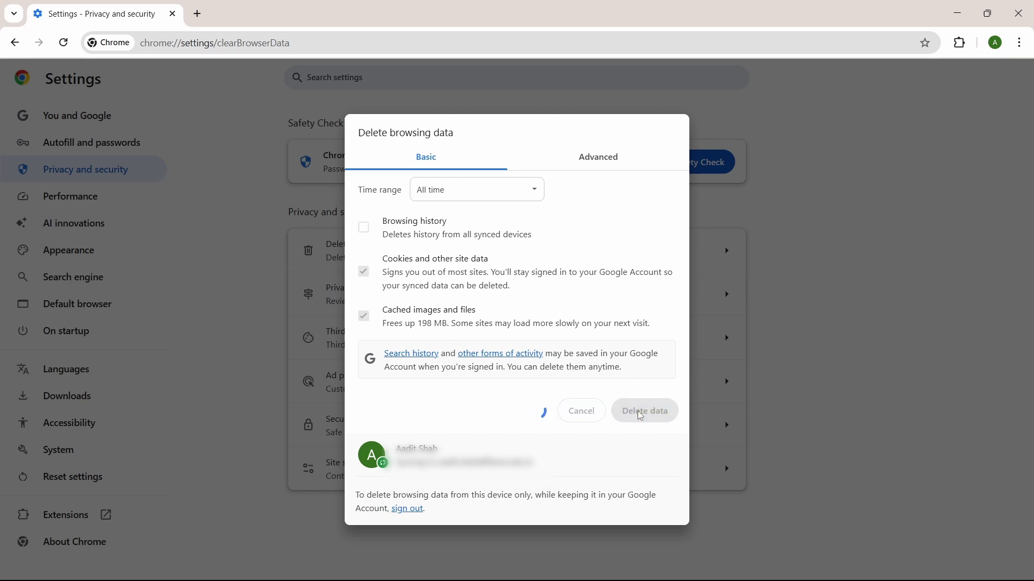